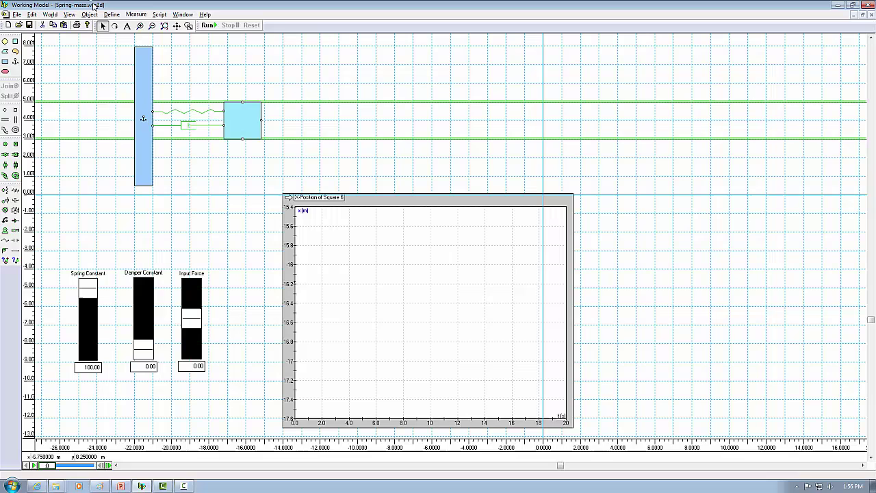
Step: Run the undamped spring-mass simulation to plot about 20 seconds of steady oscillation
click(209, 27)
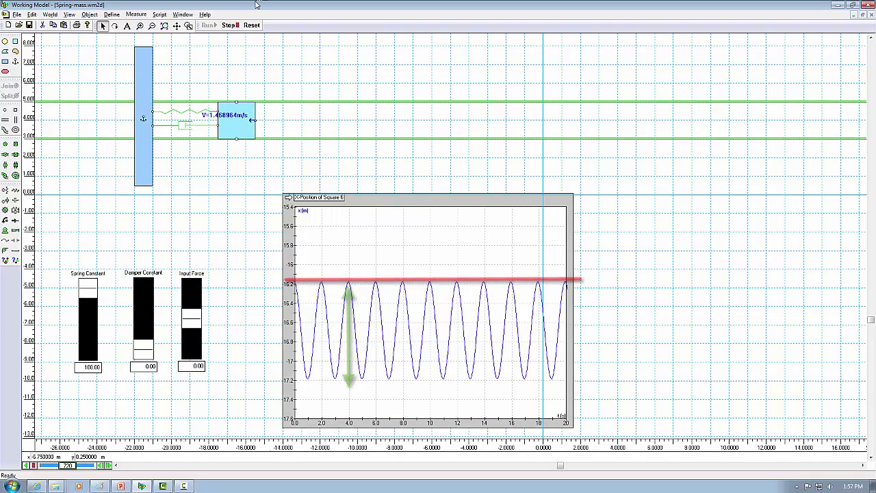
click(235, 26)
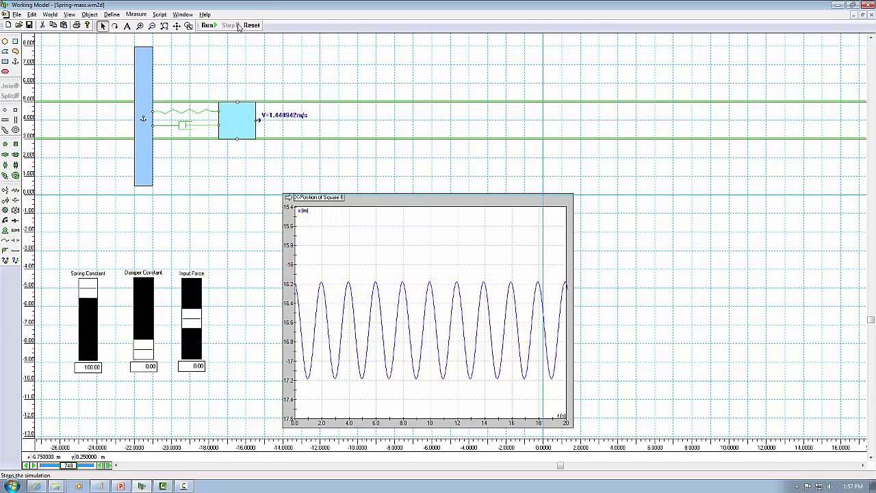